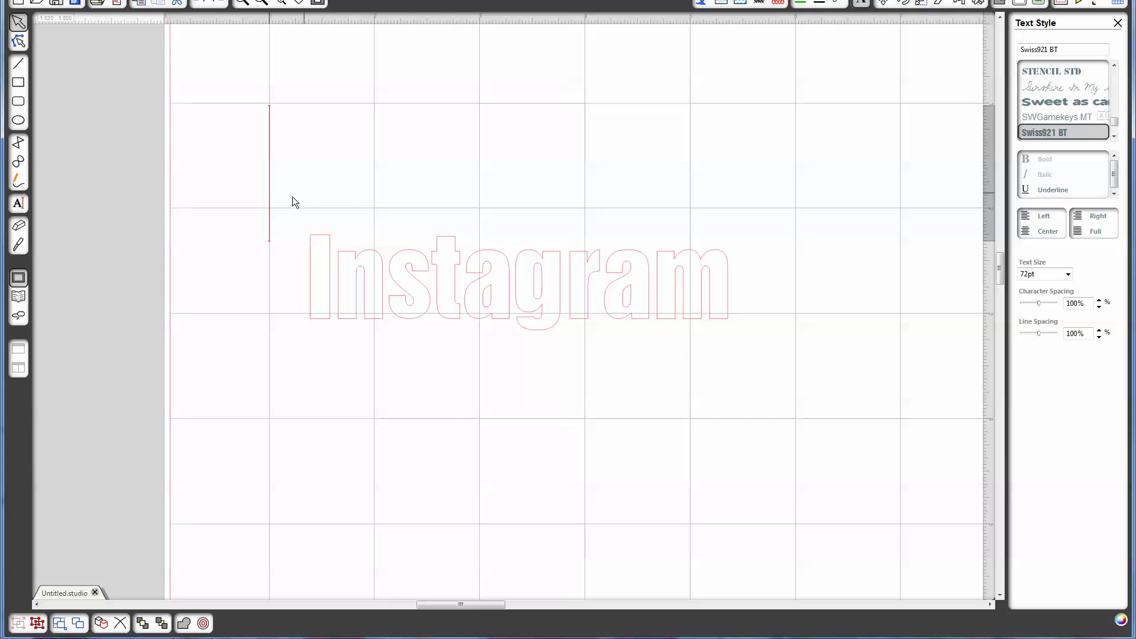
Create a rounded internal offset of the Instagram text at a distance of 0.020 in.
mouse_move(277, 198)
mouse_down()
mouse_move(298, 205)
mouse_move(440, 351)
mouse_move(788, 378)
mouse_up()
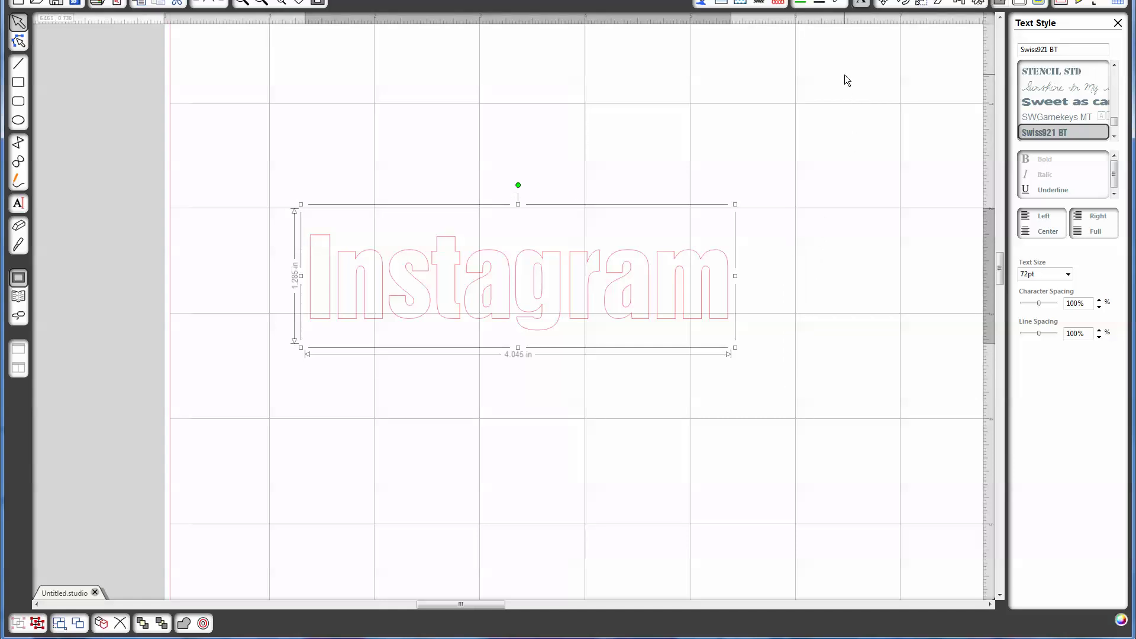
click(1021, 2)
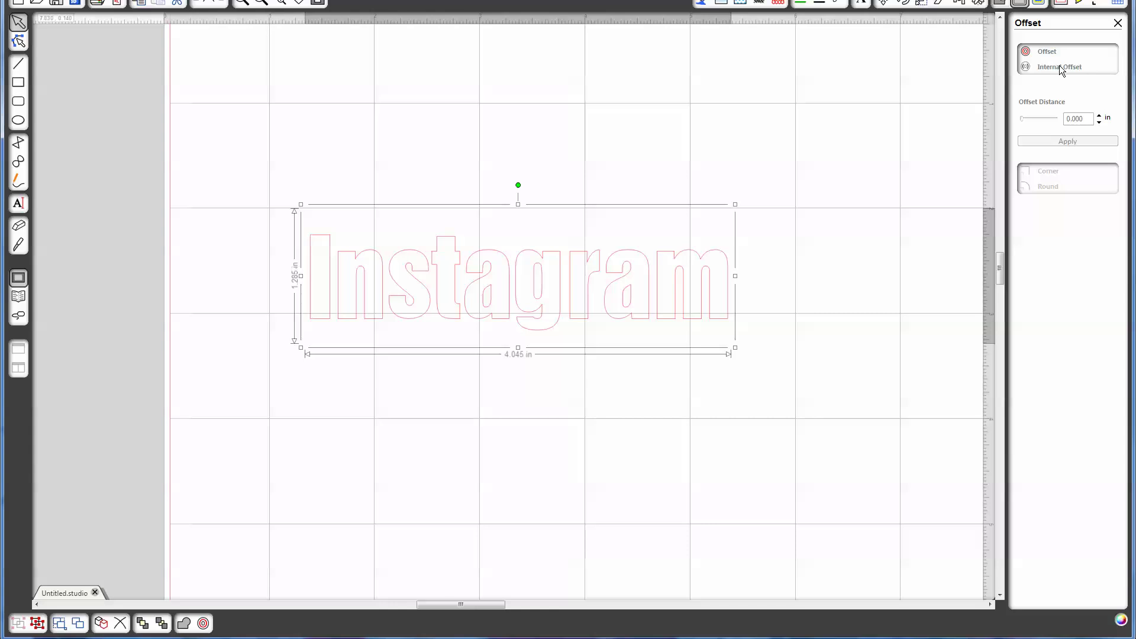
click(1060, 67)
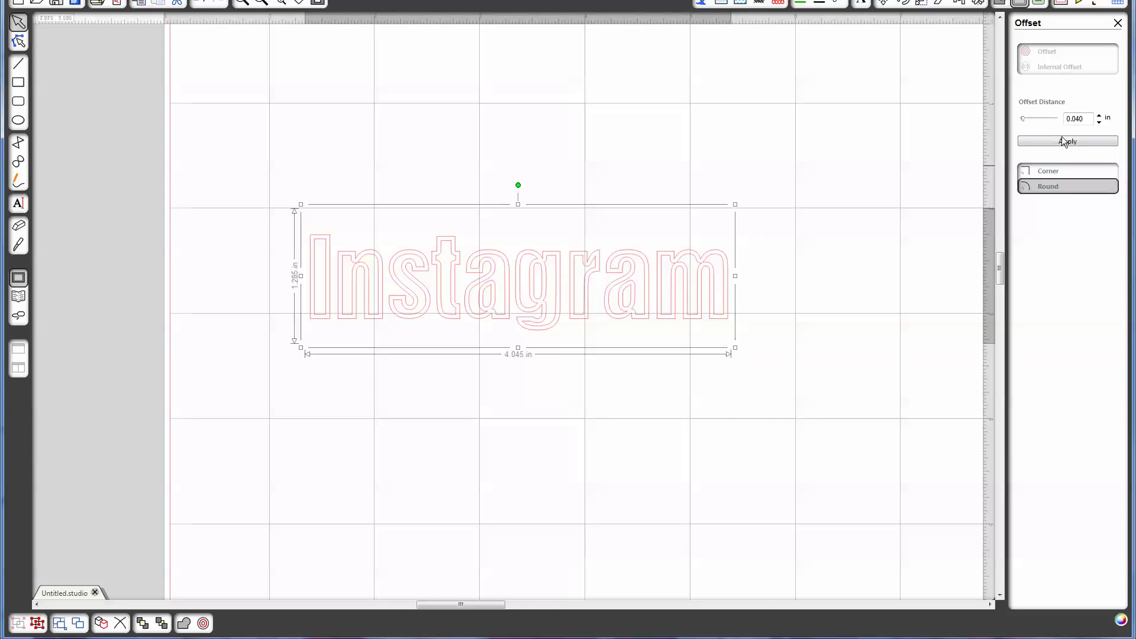
click(1100, 122)
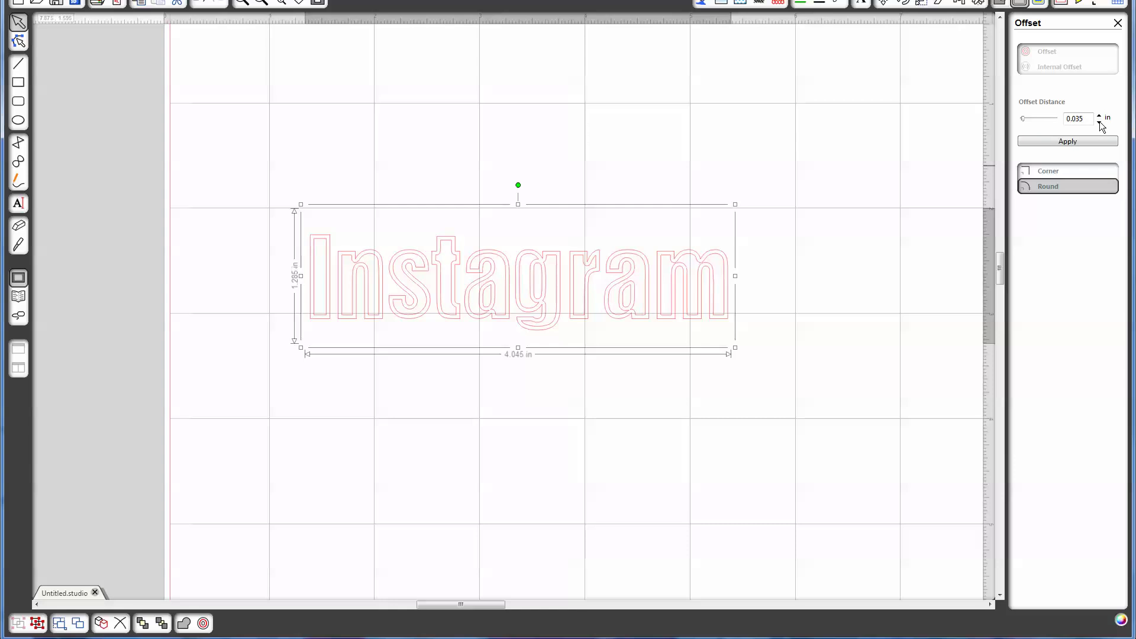
click(1099, 122)
click(1100, 122)
click(1100, 122)
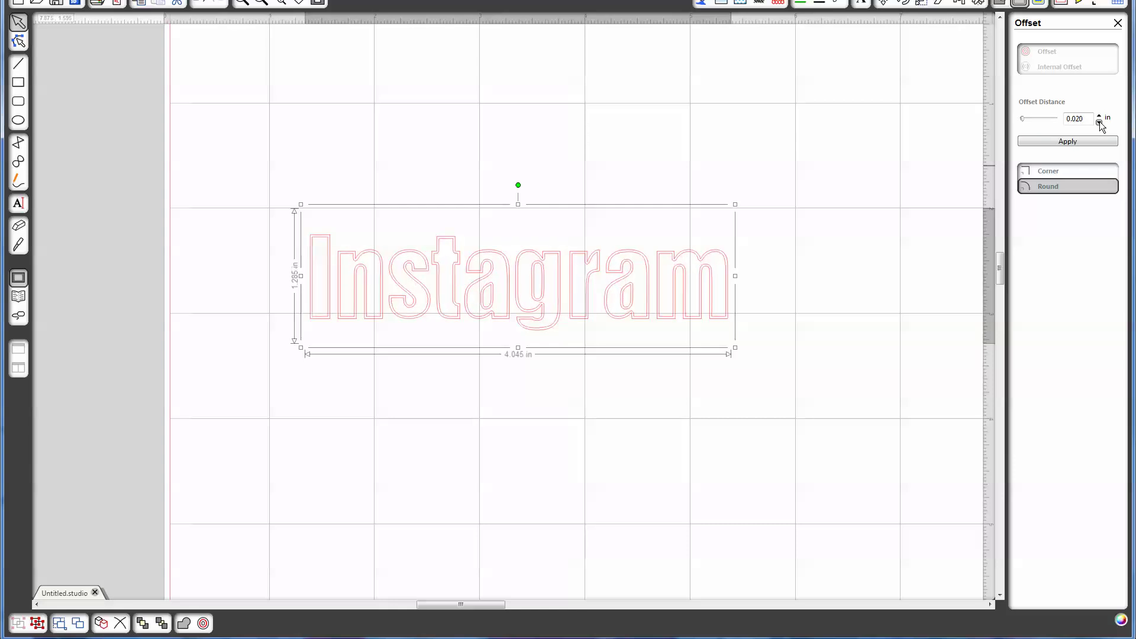
click(1100, 122)
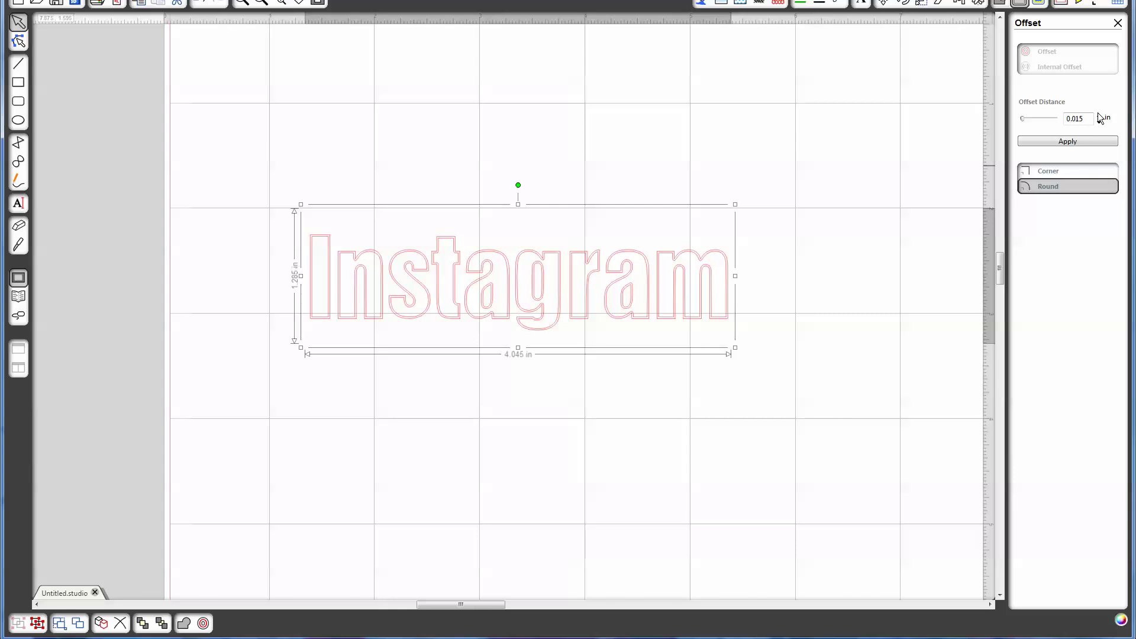
click(1100, 116)
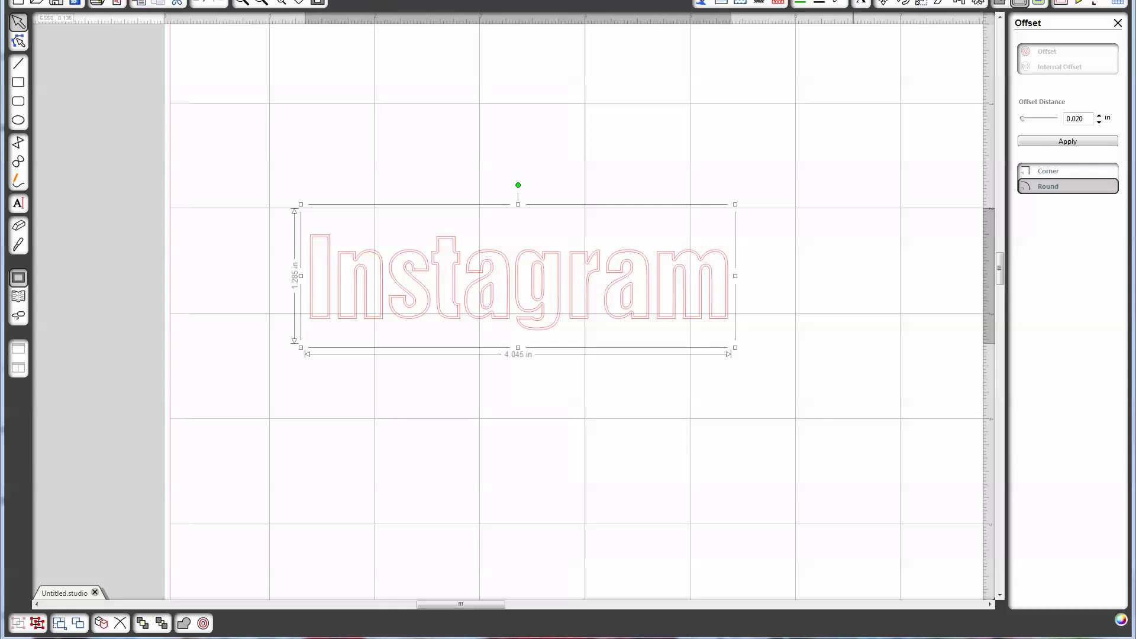
click(1100, 142)
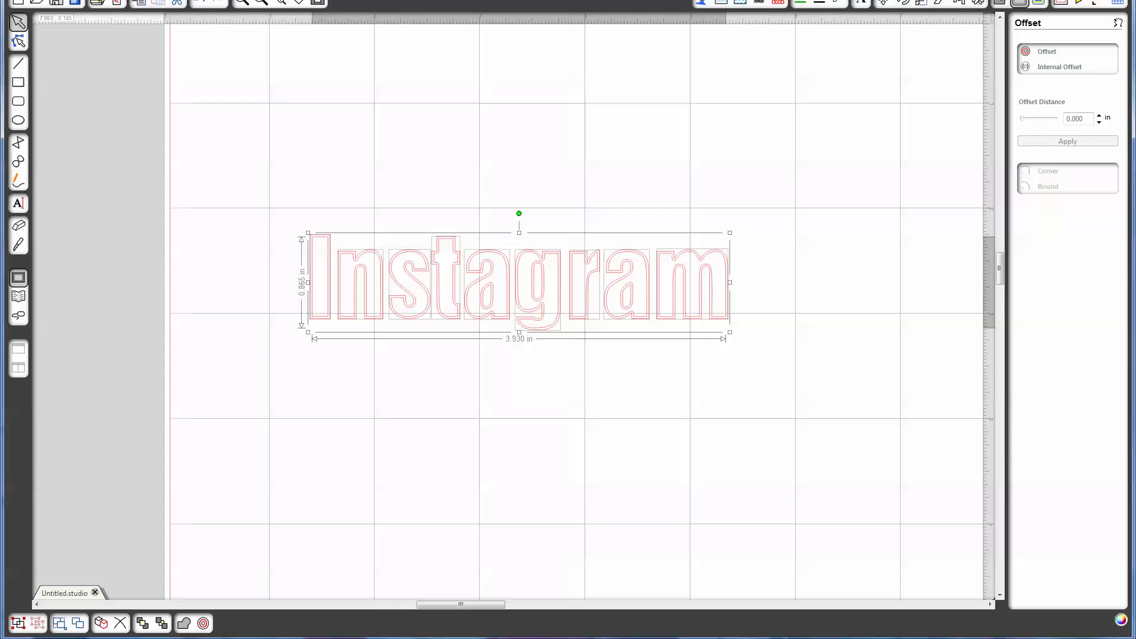
click(1116, 24)
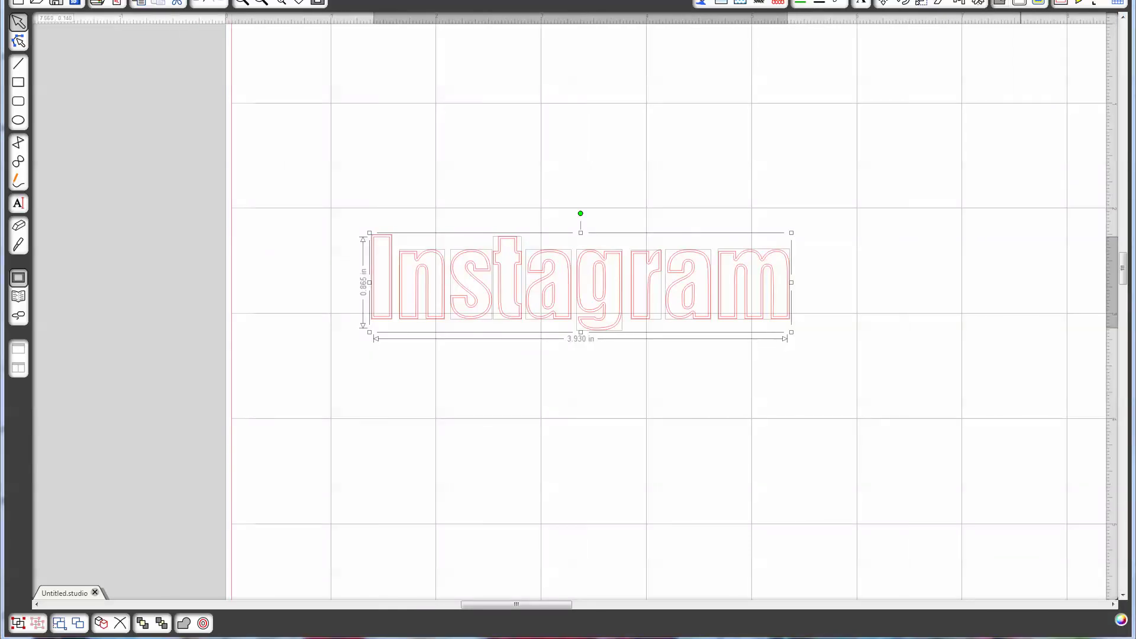
Make the inner offset letters' outlines black with the finest dashed line style and a 0.25 pt thickness.
click(805, 5)
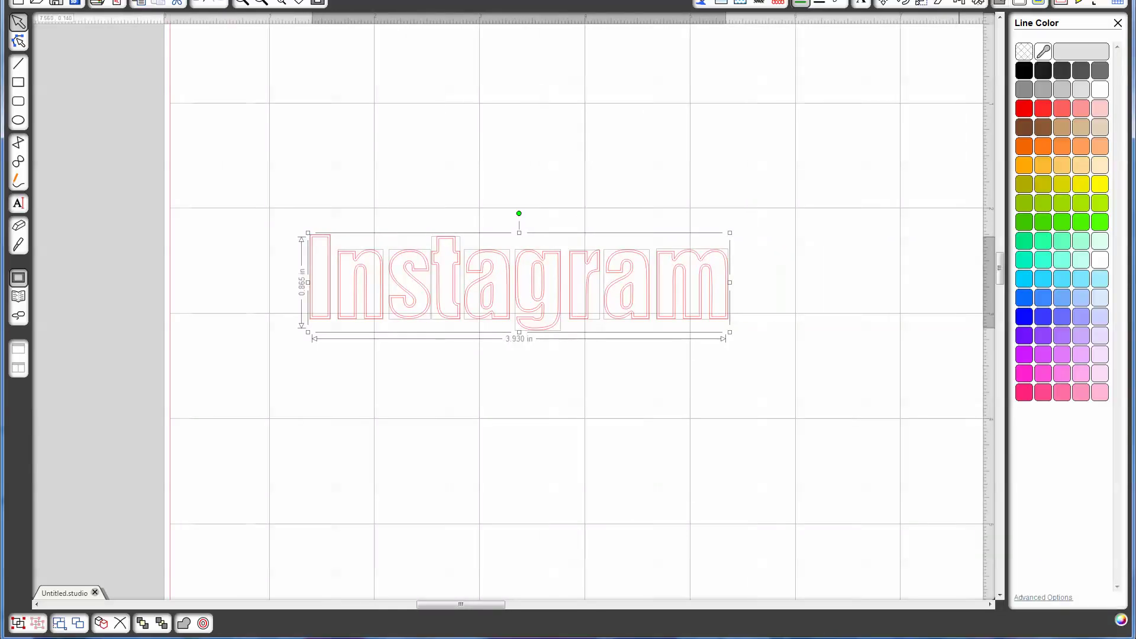
click(1028, 70)
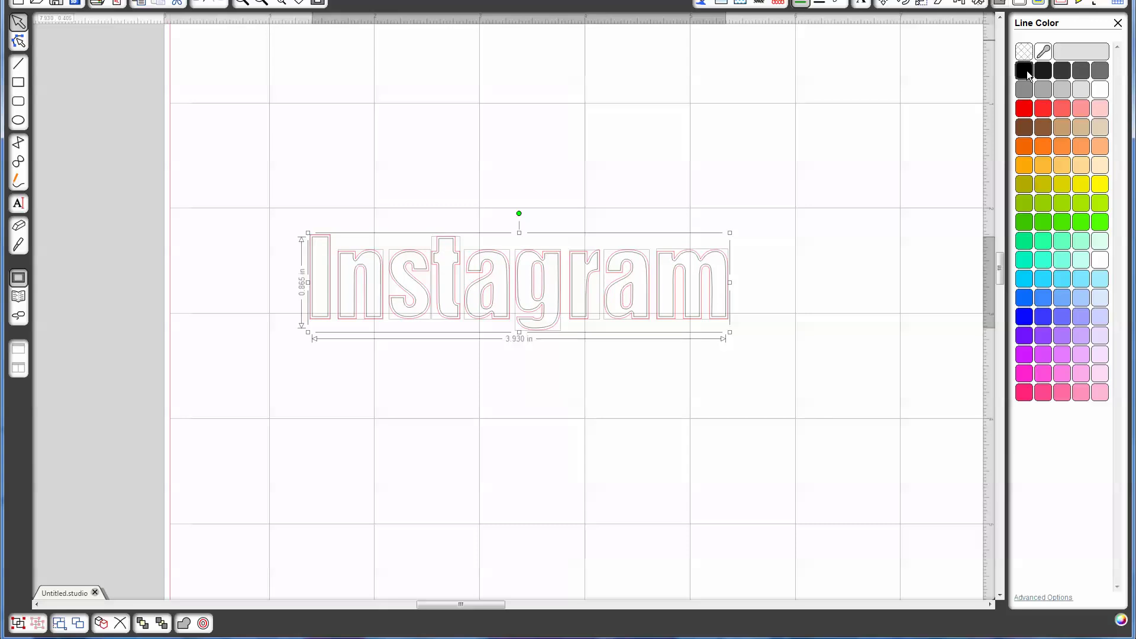
click(824, 5)
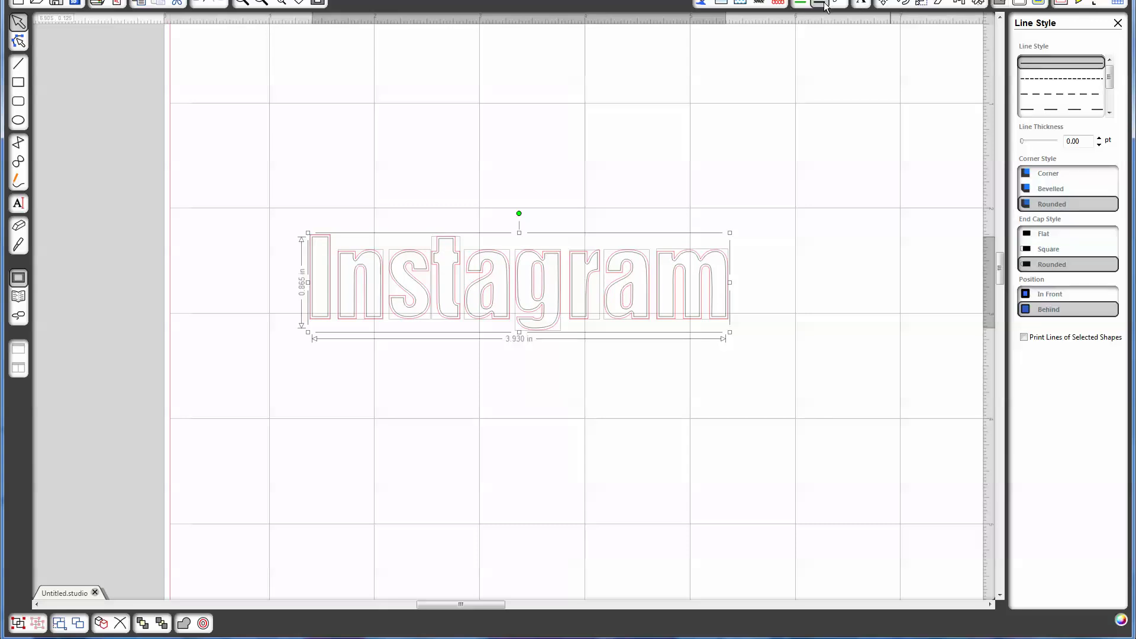
click(1042, 79)
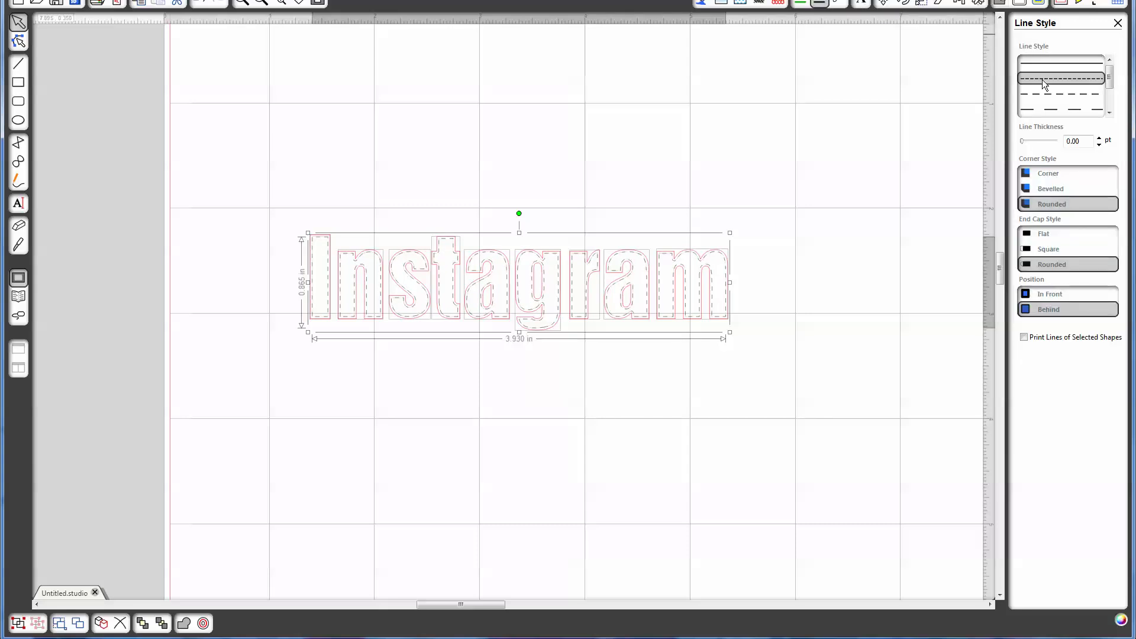
click(1099, 138)
click(1099, 138)
click(1099, 144)
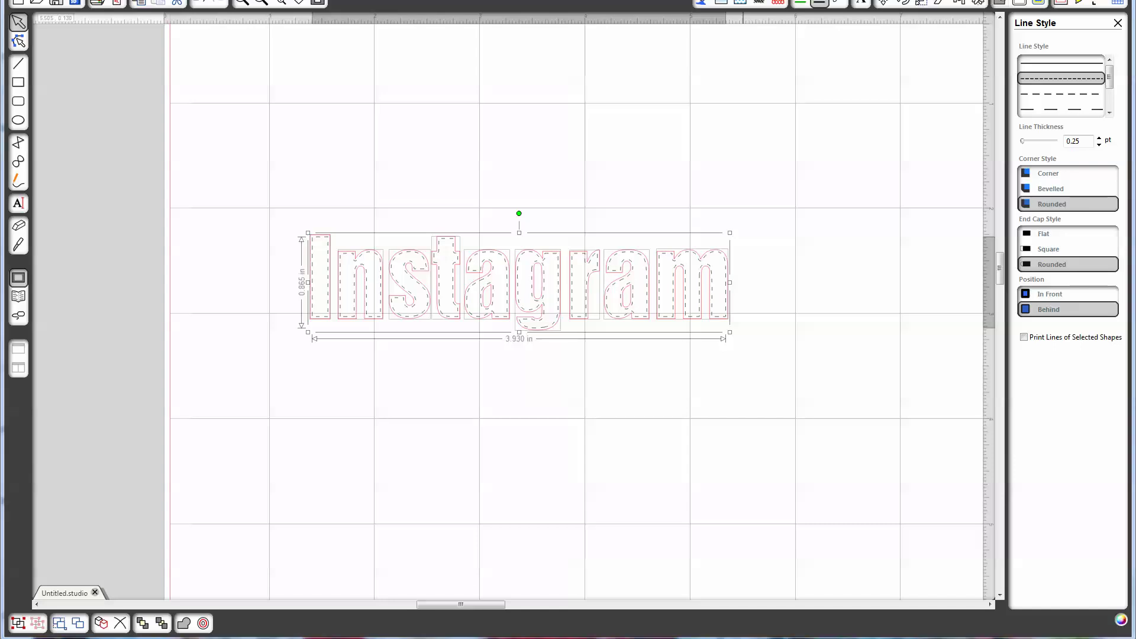
Fill the inner offset letters with the camera-sketch pattern from the Misc Paper group.
click(740, 2)
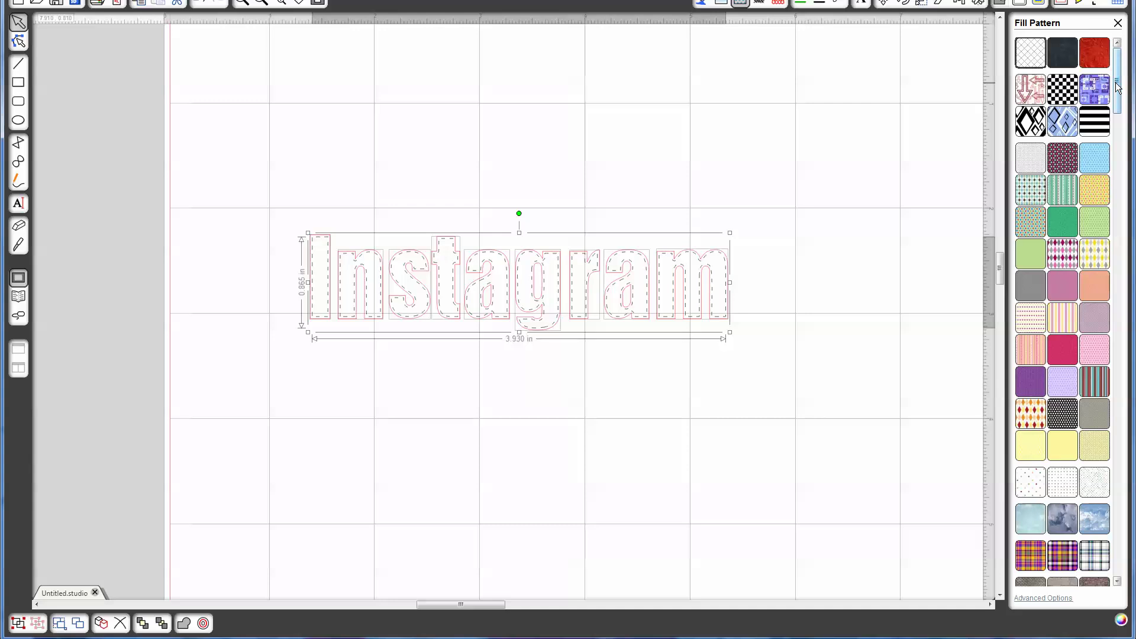
drag(1118, 87, 1132, 320)
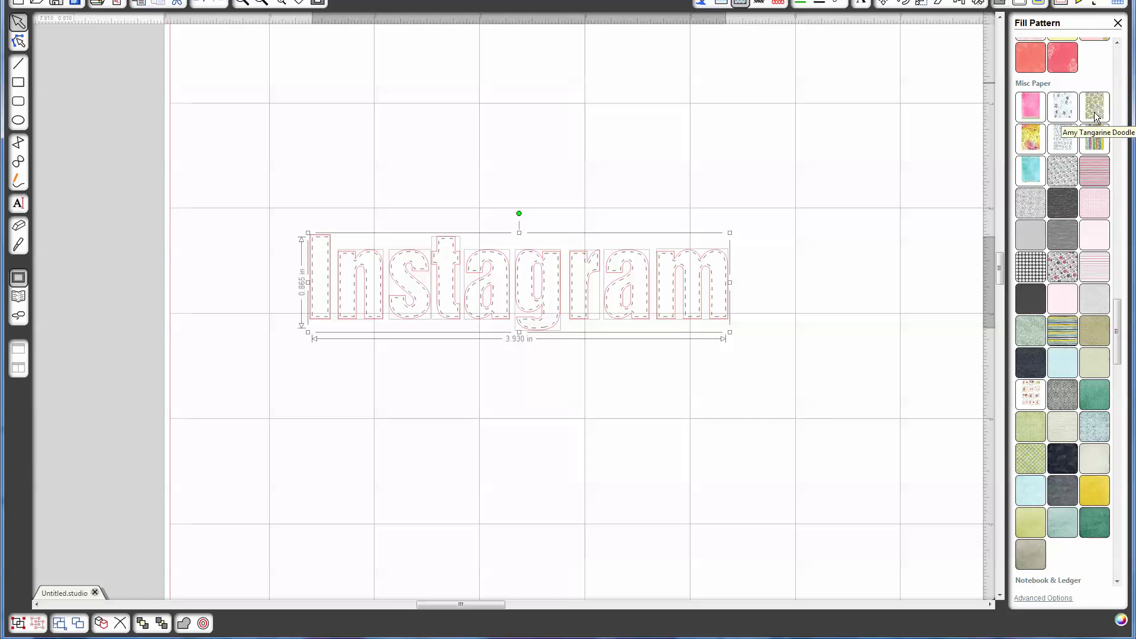
click(1064, 140)
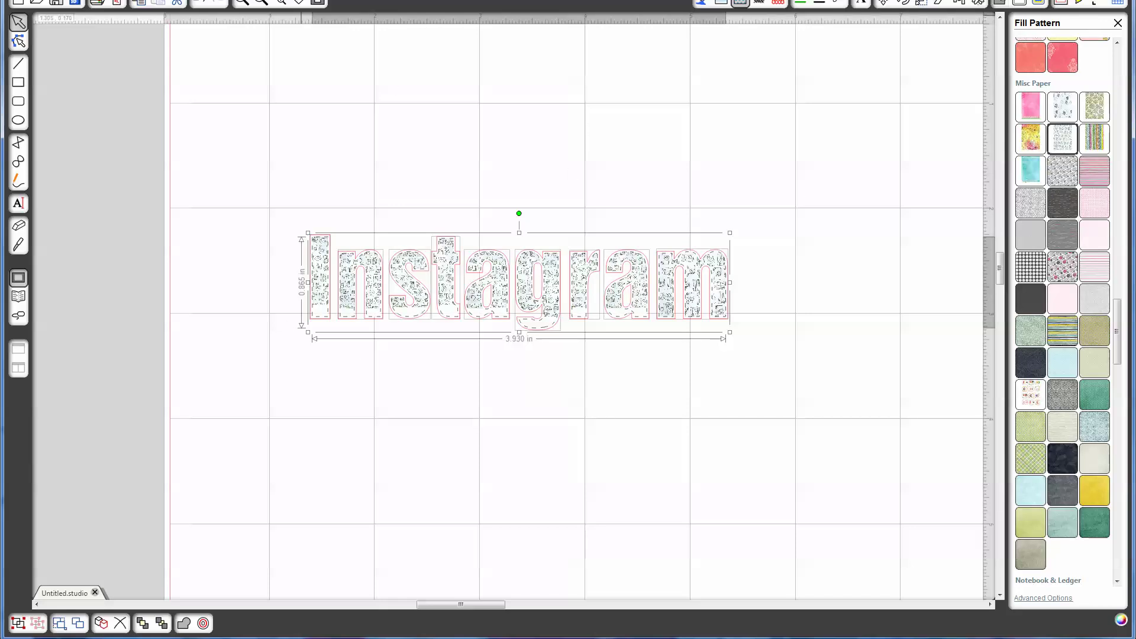
Scale the camera fill pattern in the inner letters to 360%.
click(242, 4)
click(242, 4)
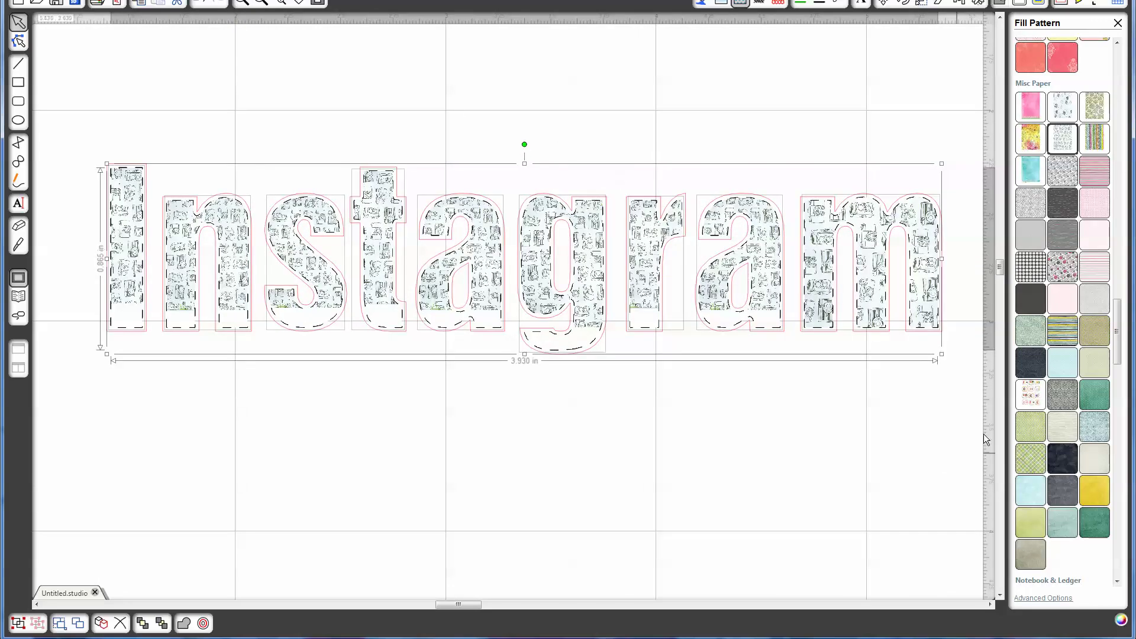
click(1045, 598)
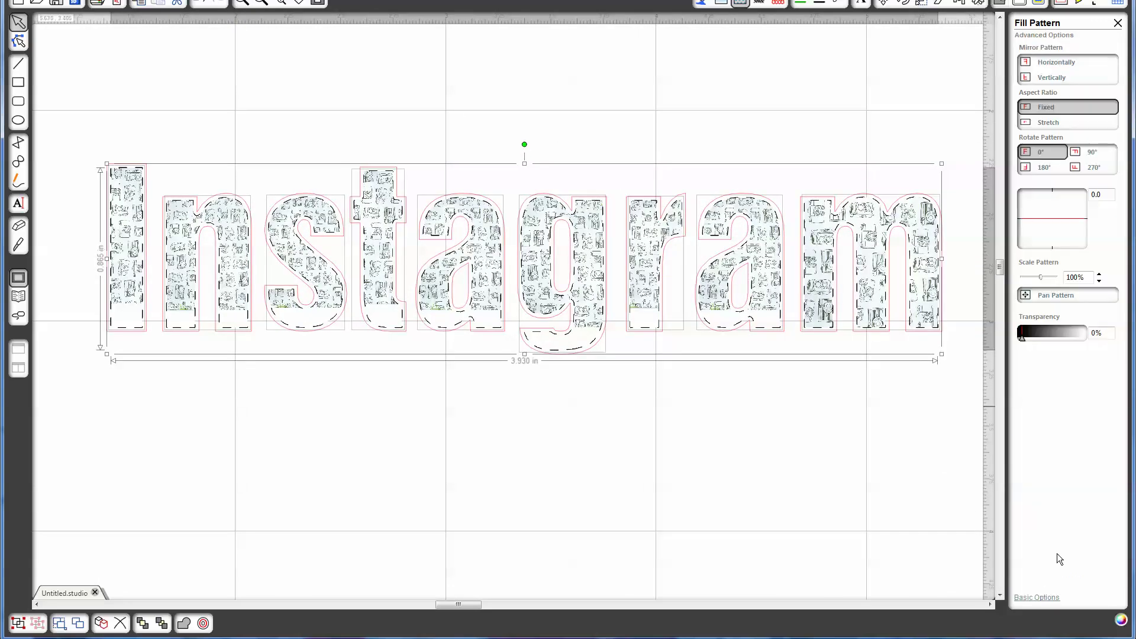
click(1101, 275)
click(1101, 275)
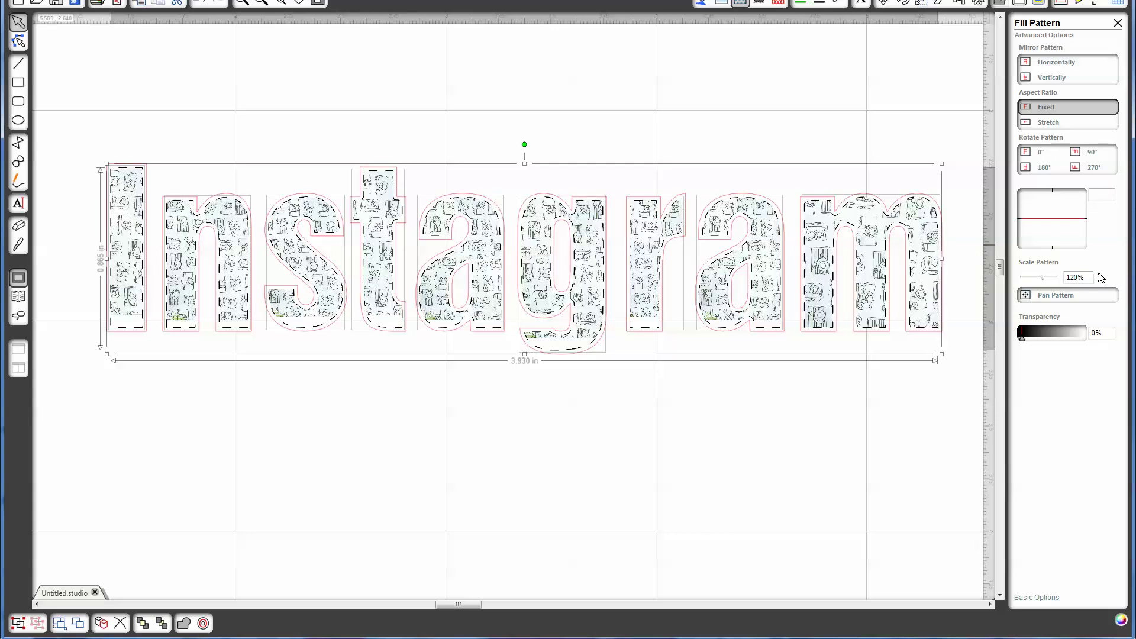
click(1101, 275)
click(1101, 275)
click(1101, 275)
click(1100, 275)
click(1100, 275)
click(1100, 275)
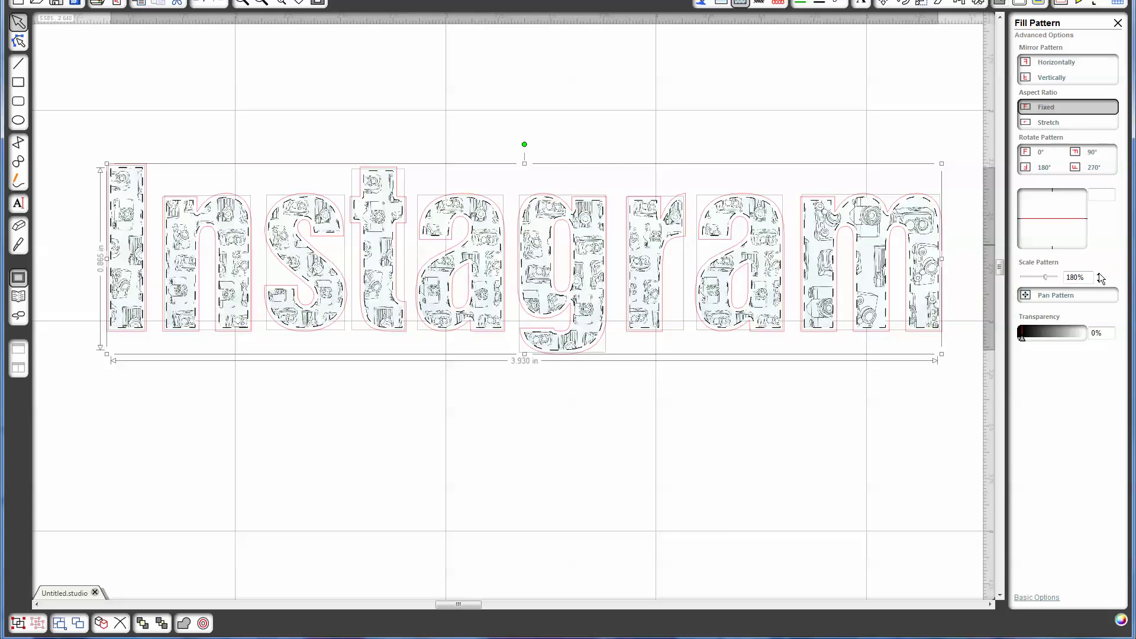
click(1101, 275)
click(1100, 274)
click(1100, 274)
click(1101, 274)
click(1100, 275)
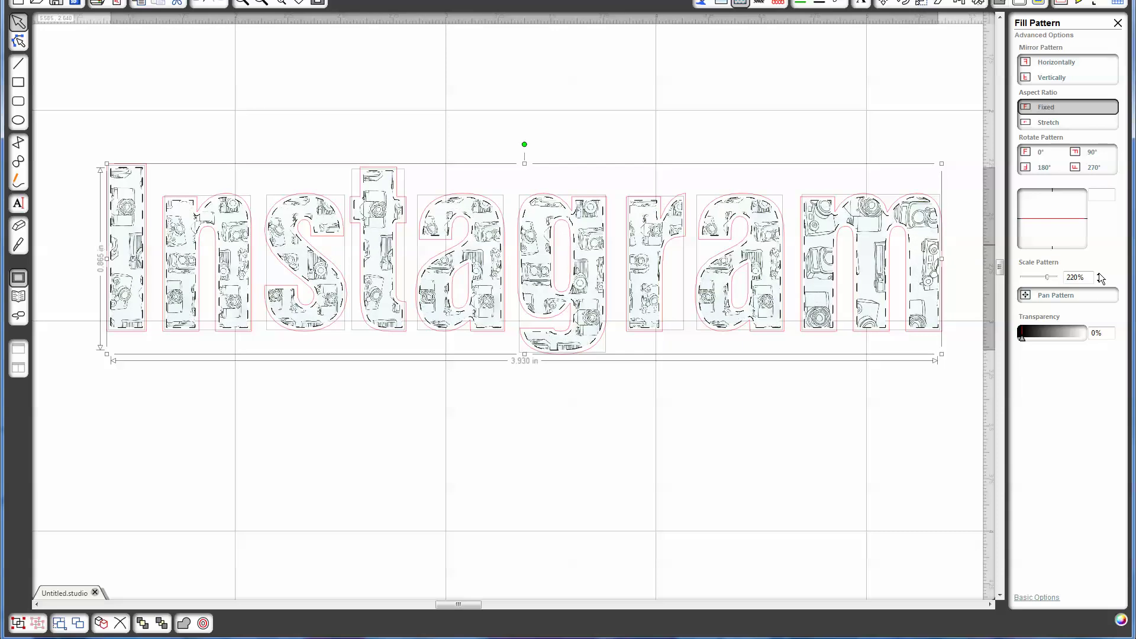
click(1101, 275)
click(1101, 275)
click(1101, 274)
click(1100, 275)
click(1100, 274)
click(1100, 275)
click(1100, 275)
click(1100, 275)
click(1100, 274)
click(1100, 274)
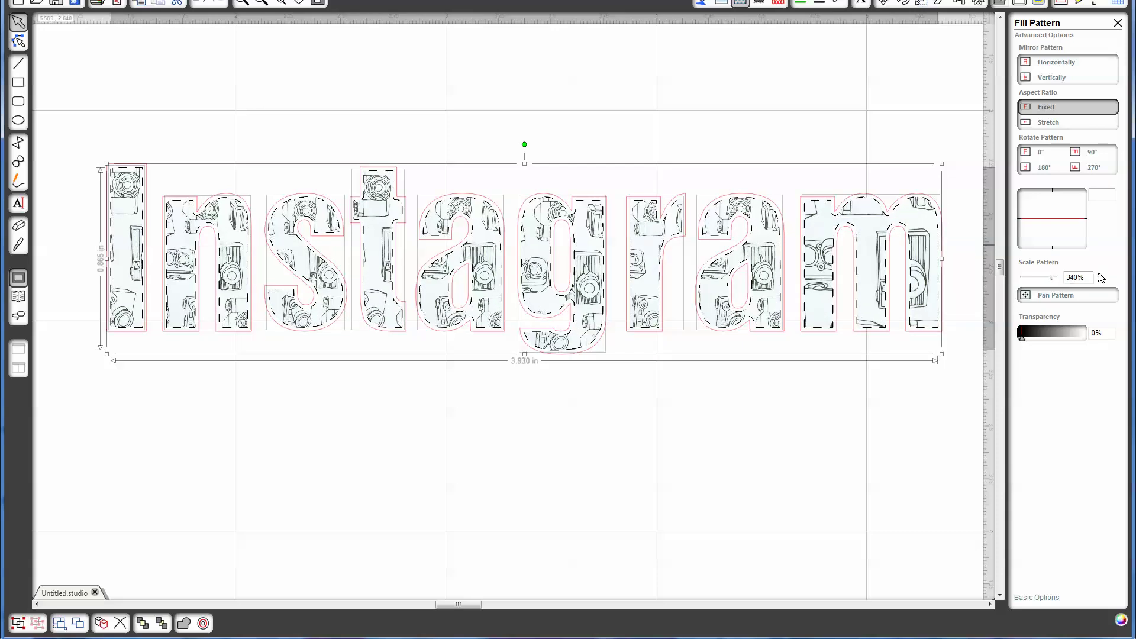
click(1100, 275)
click(1099, 275)
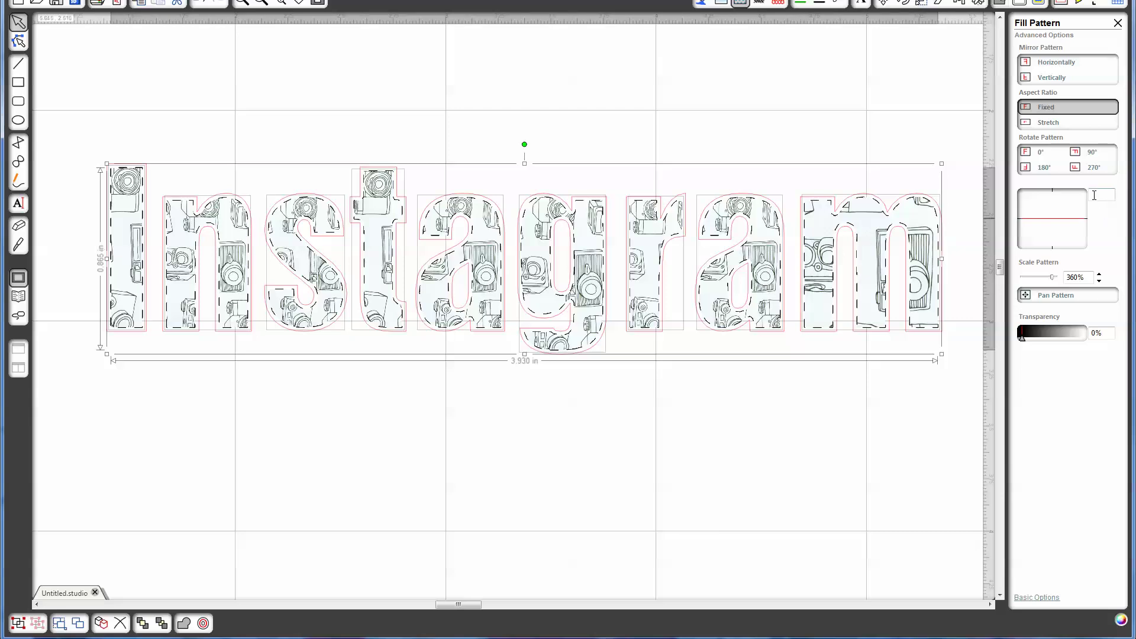
Rotate the camera fill pattern by 90° and pan it slightly within the inner letters.
click(1079, 155)
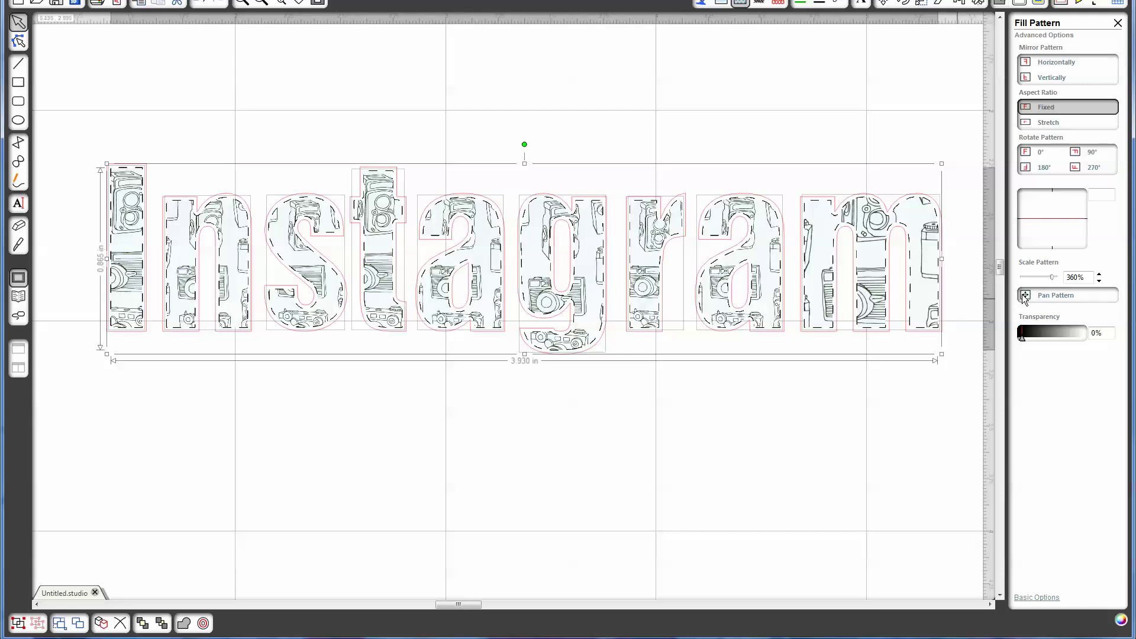
click(1025, 296)
drag(525, 260, 548, 264)
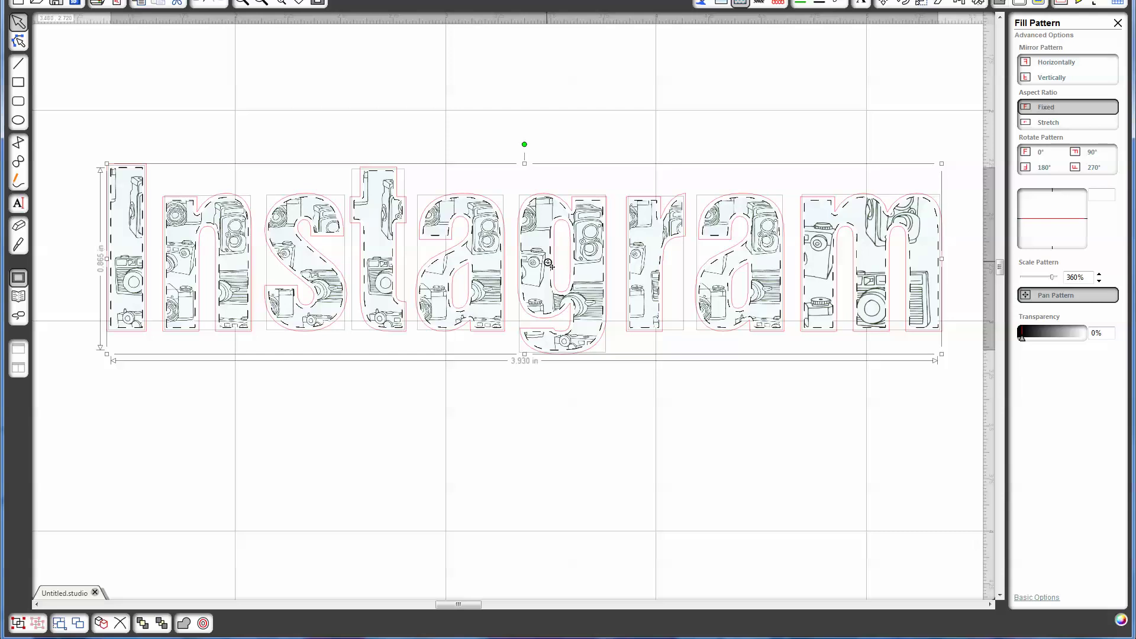
drag(548, 264, 548, 267)
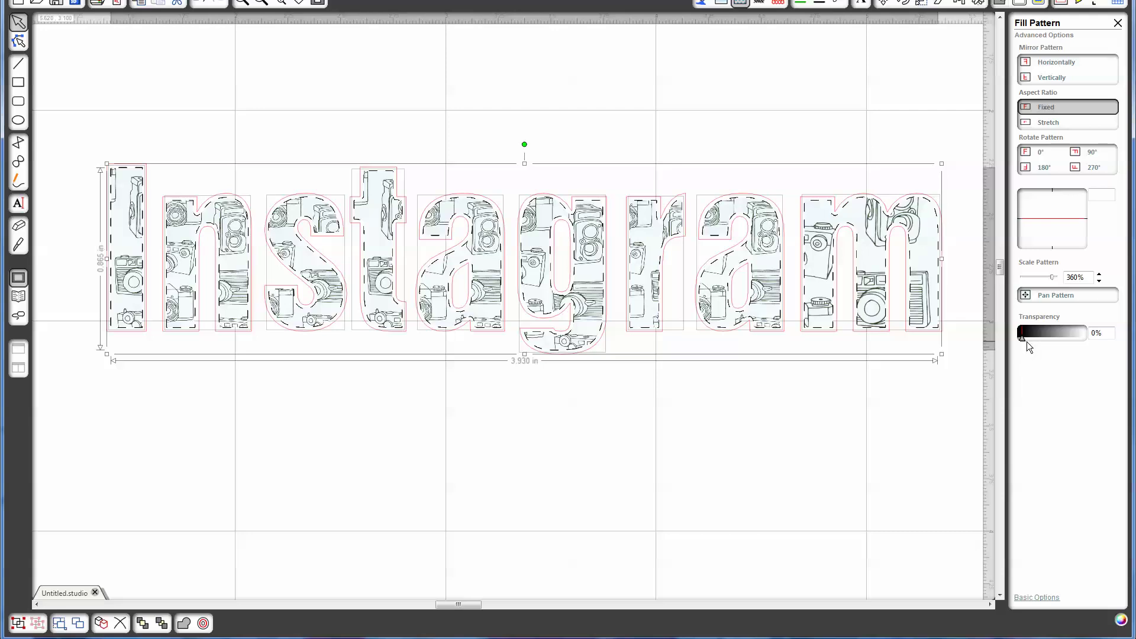
mouse_move(1024, 339)
mouse_down()
mouse_move(1082, 342)
mouse_move(1007, 350)
mouse_up()
Set the cut style of the inner offset letters to No Cut.
click(839, 3)
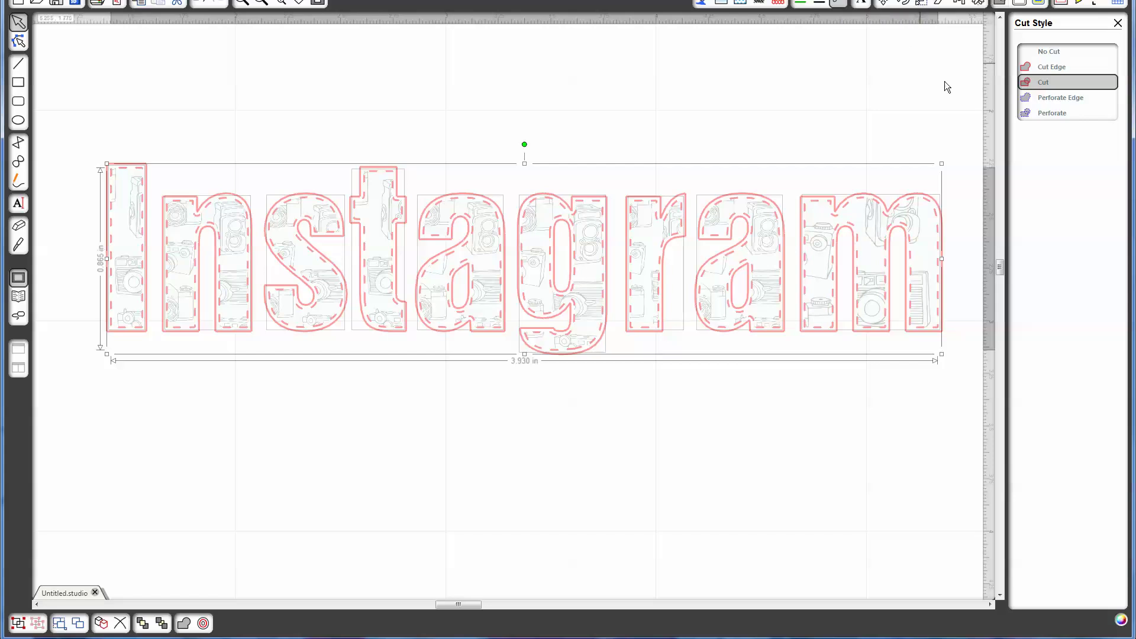
click(1060, 68)
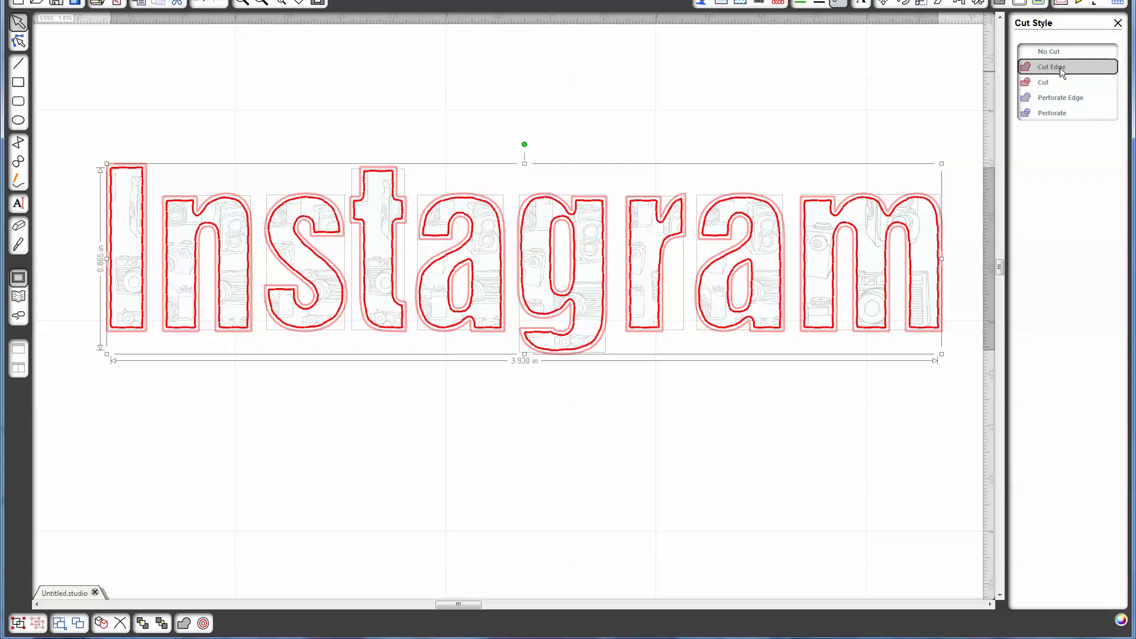
click(1054, 53)
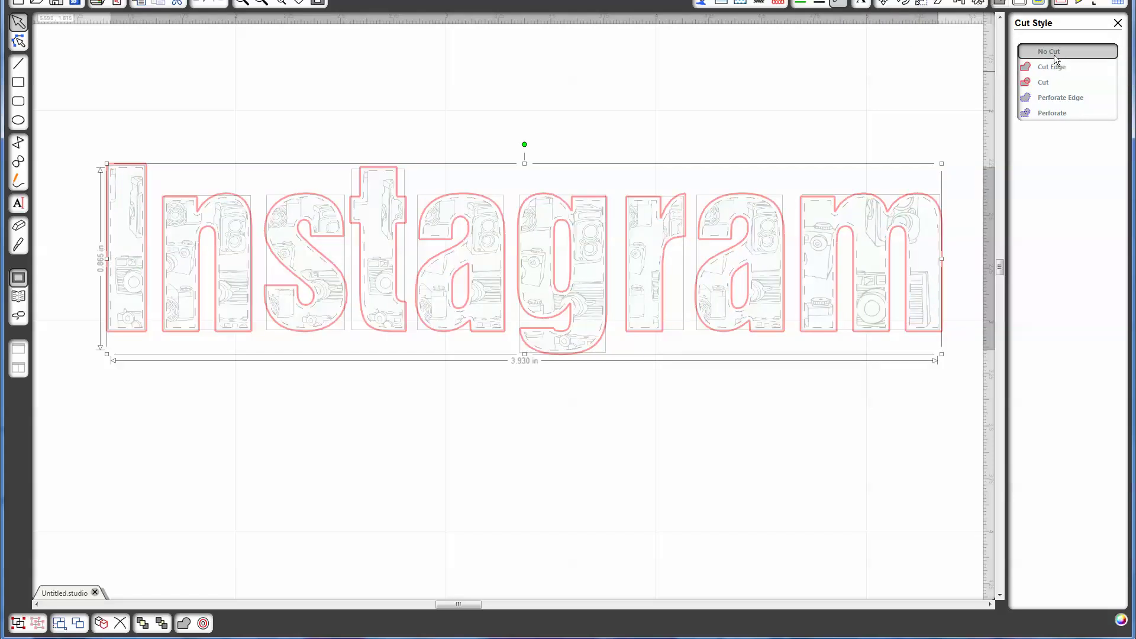